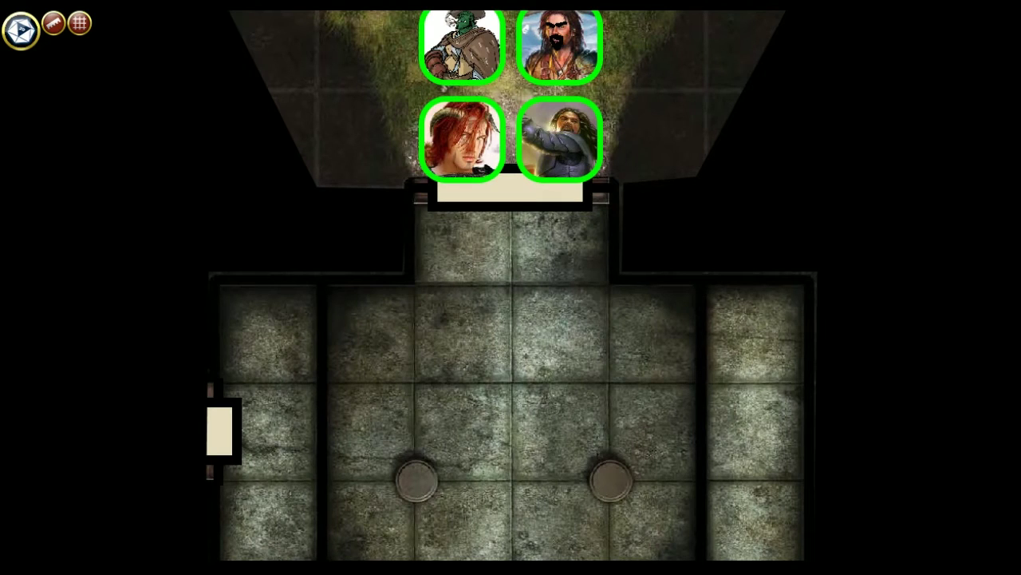
Step: Move all four character tokens together from the grass outside through the doorway into the entry hall
{"action": "left_click", "coordinate": [539, 171]}
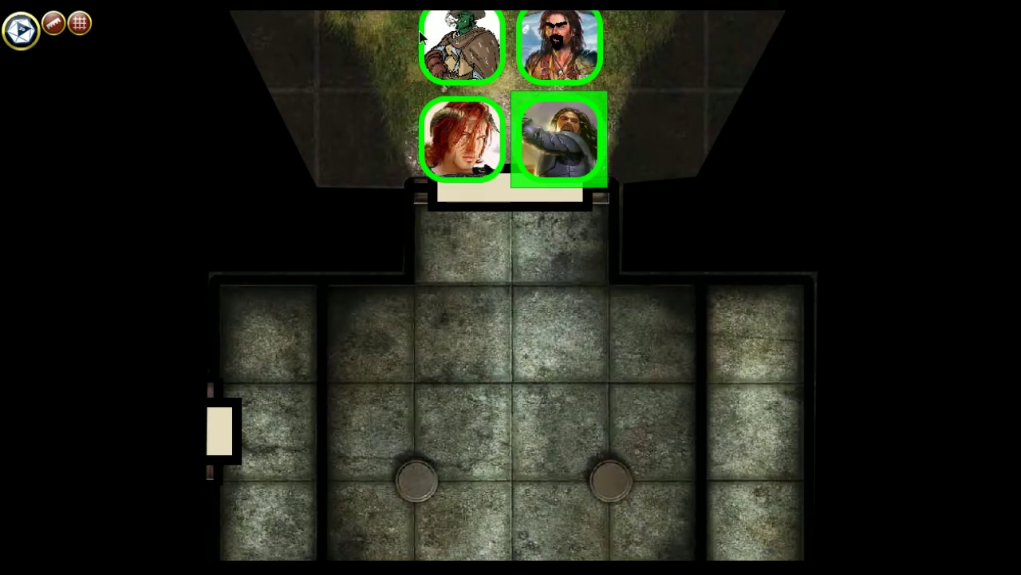
{"action": "left_click_drag", "start_coordinate": [411, 12], "coordinate": [563, 313]}
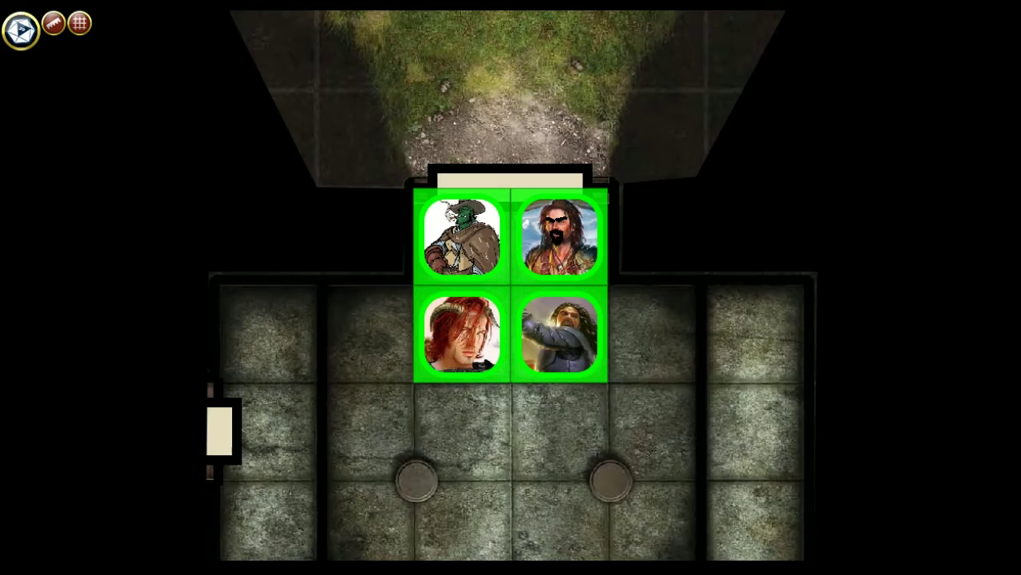
{"action": "scroll", "coordinate": [438, 477], "scroll_direction": "down", "scroll_amount": 3}
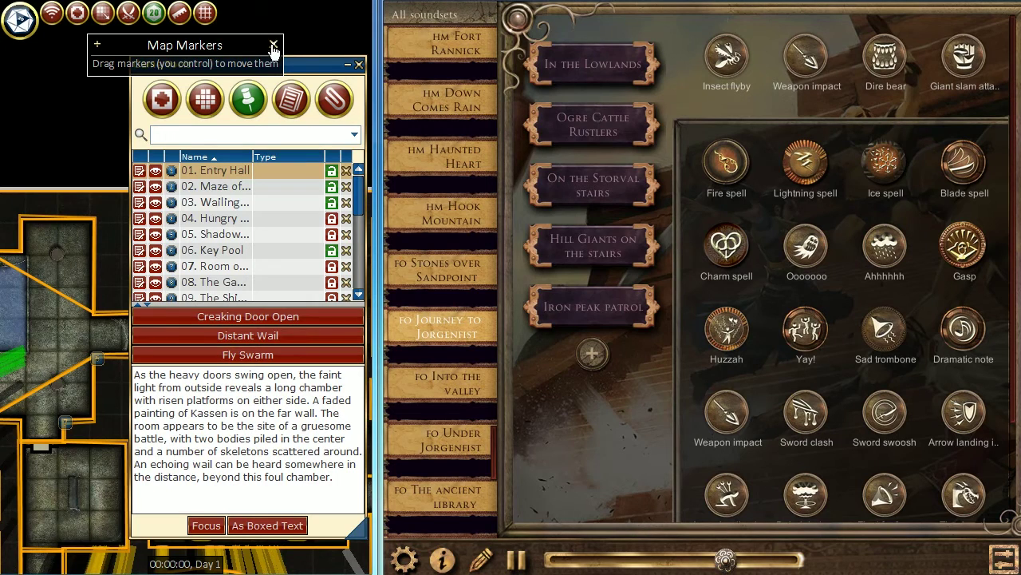
Step: Open the 01. Entry Hall map marker for editing, filter its sound links by "wail", clear the filter and accept the marker
{"action": "left_click", "coordinate": [273, 47]}
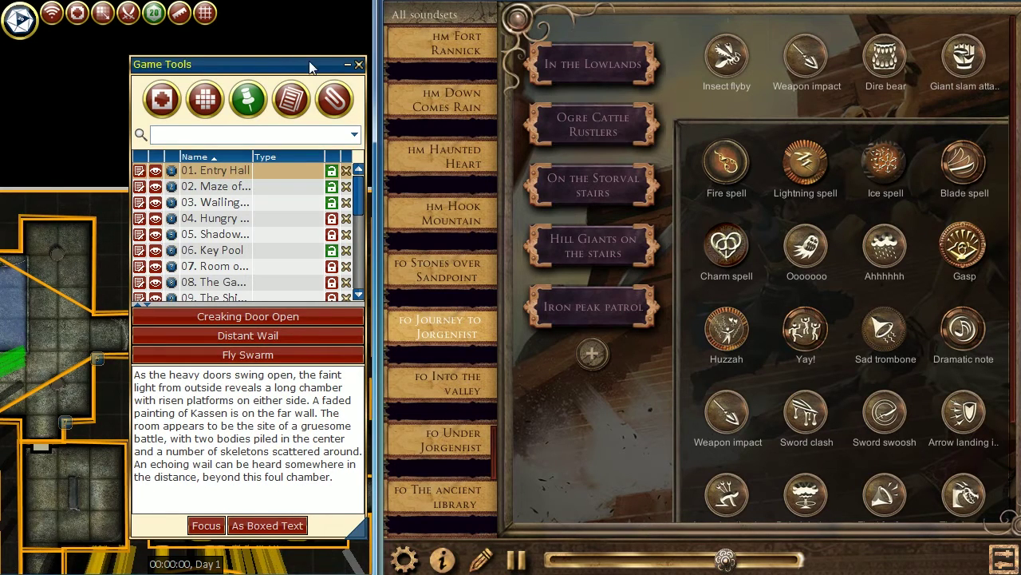
{"action": "left_click", "coordinate": [248, 100]}
{"action": "left_click", "coordinate": [139, 172]}
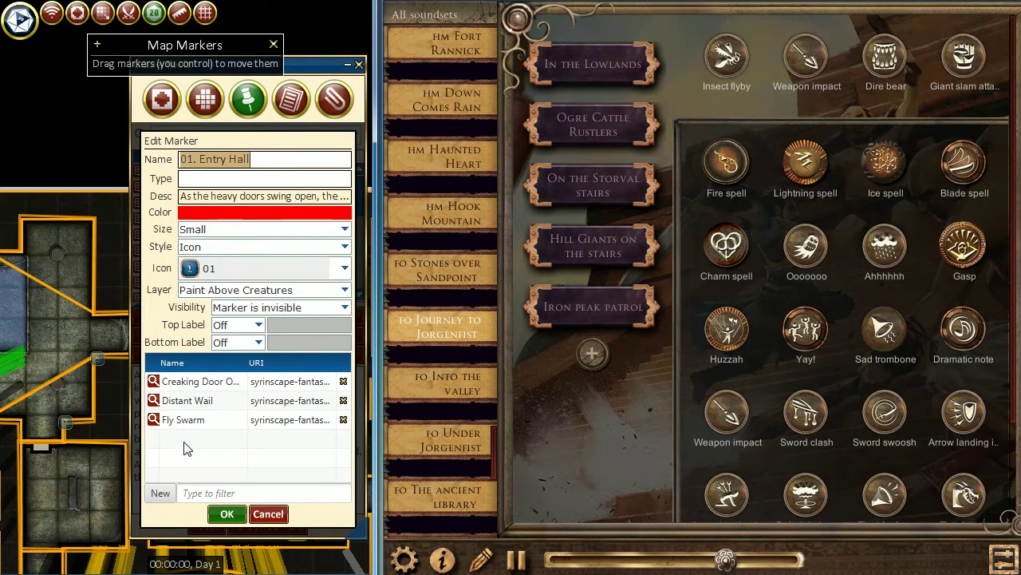
{"action": "left_click", "coordinate": [219, 488]}
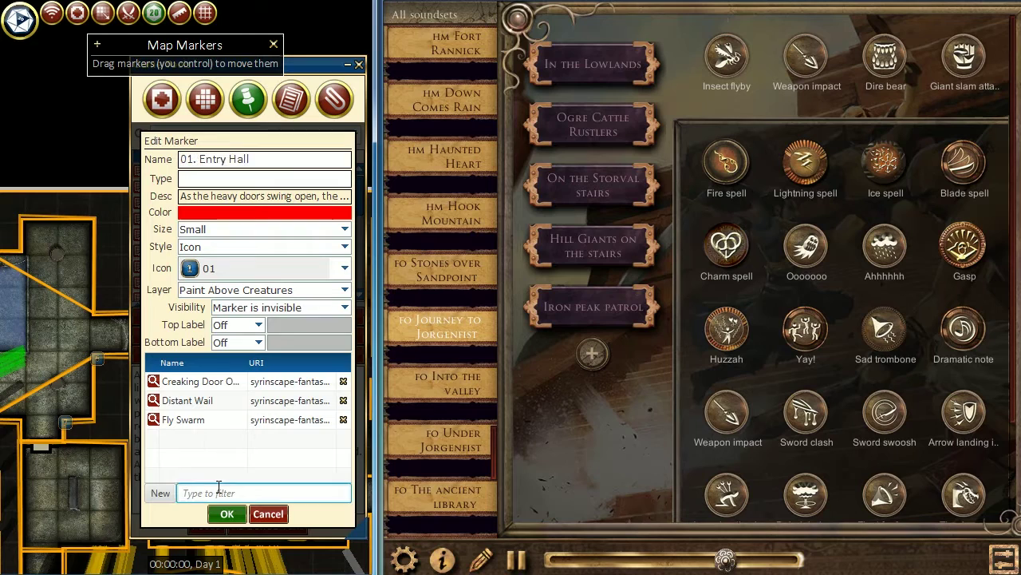
{"action": "type", "text": "wail"}
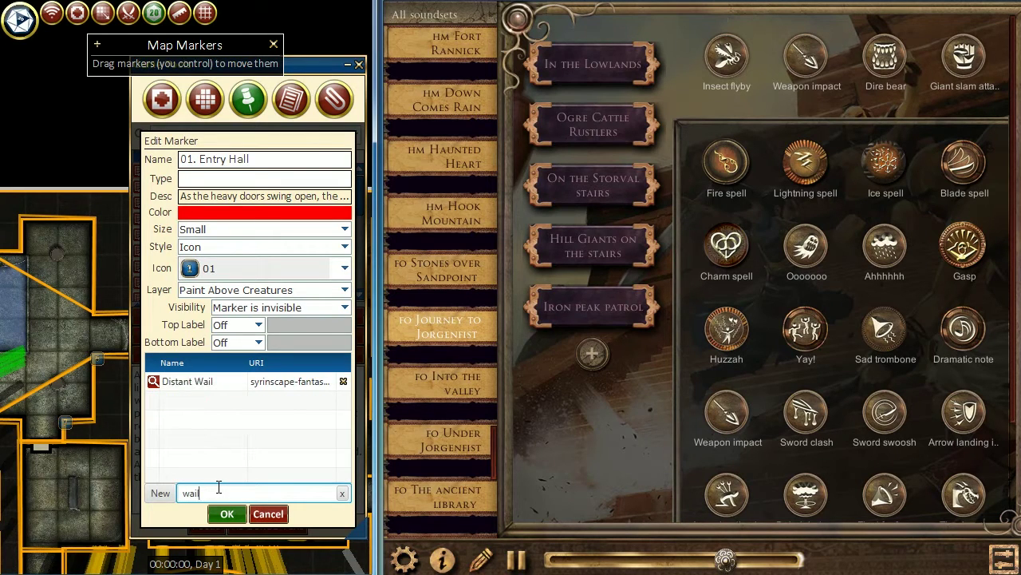
{"action": "key", "text": "BackSpace"}
{"action": "key", "text": "BackSpace"}
{"action": "key", "text": "BackSpace"}
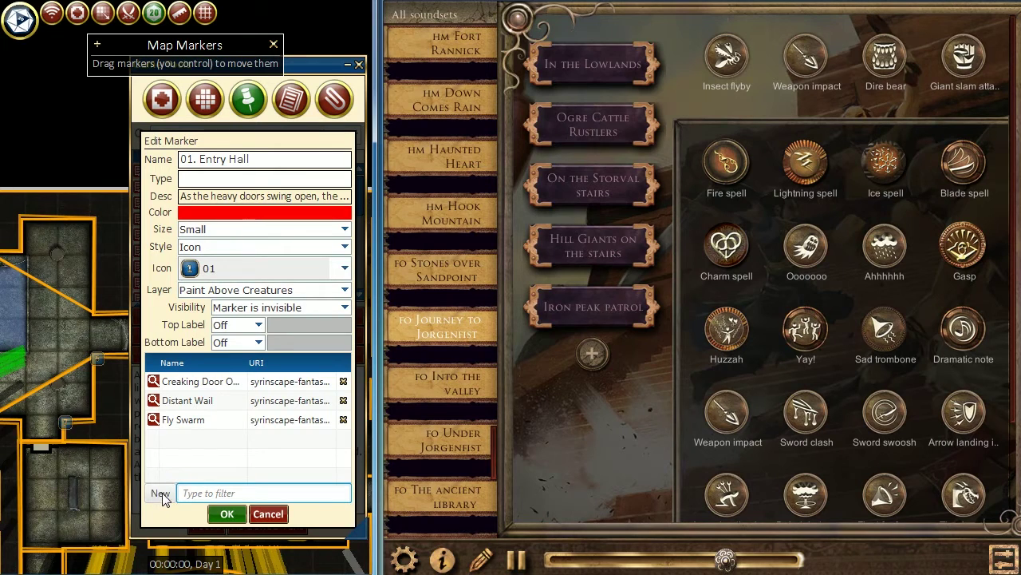
{"action": "left_click", "coordinate": [232, 515]}
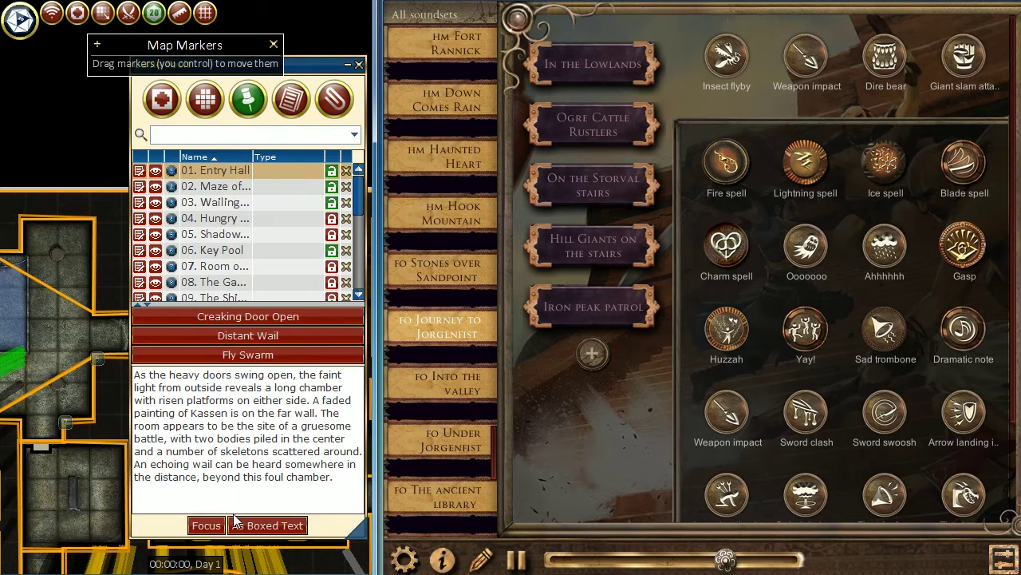
Step: View the general list of sound links in the game tools, then return to the 01. Entry Hall map marker
{"action": "left_click", "coordinate": [336, 106]}
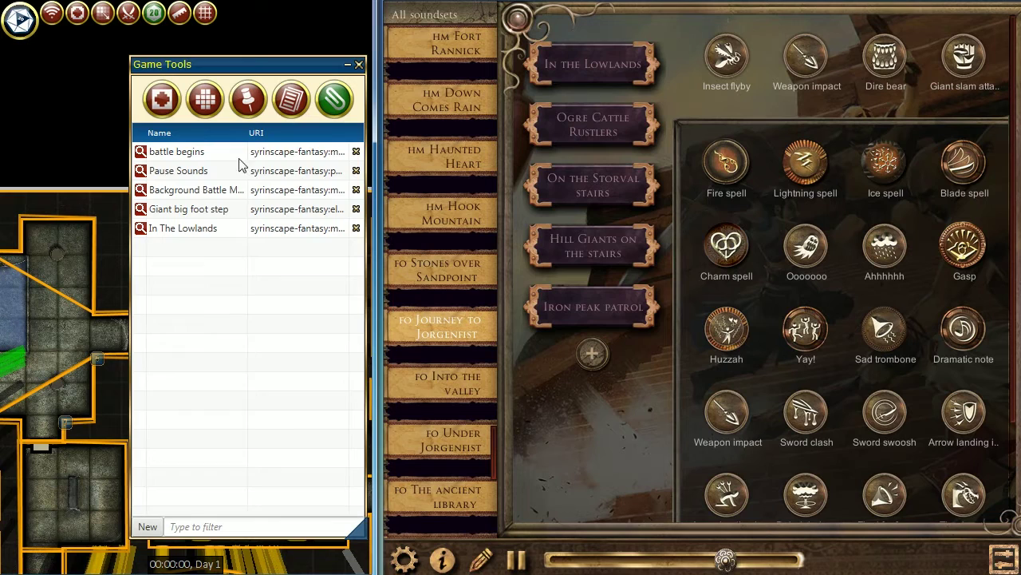
{"action": "left_click", "coordinate": [247, 99]}
{"action": "left_click", "coordinate": [205, 172]}
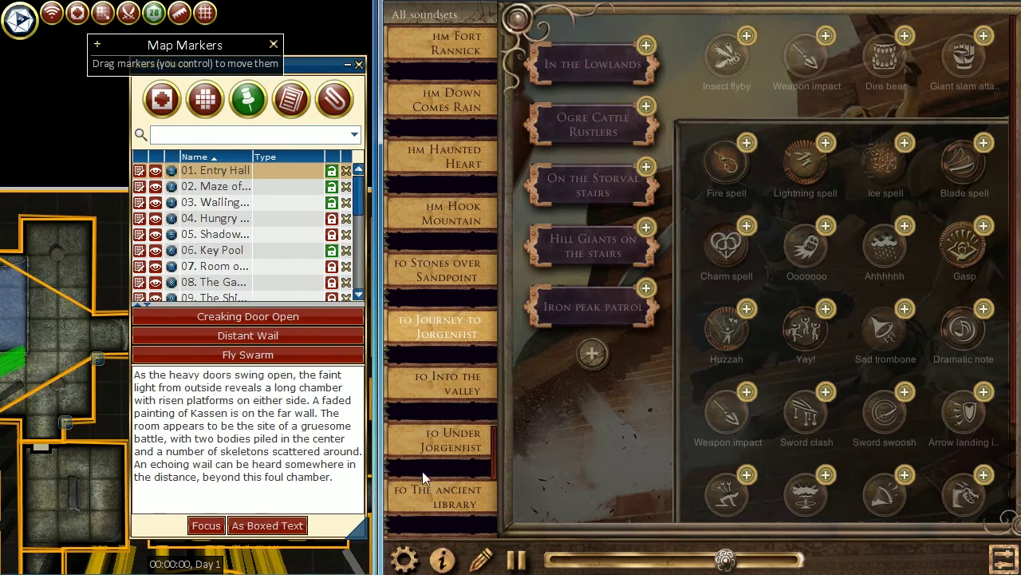
Step: Switch to the Syrinscape player, cancel 3rd party app integration in its settings and enable it again
{"action": "left_click", "coordinate": [403, 559]}
{"action": "left_click", "coordinate": [826, 322]}
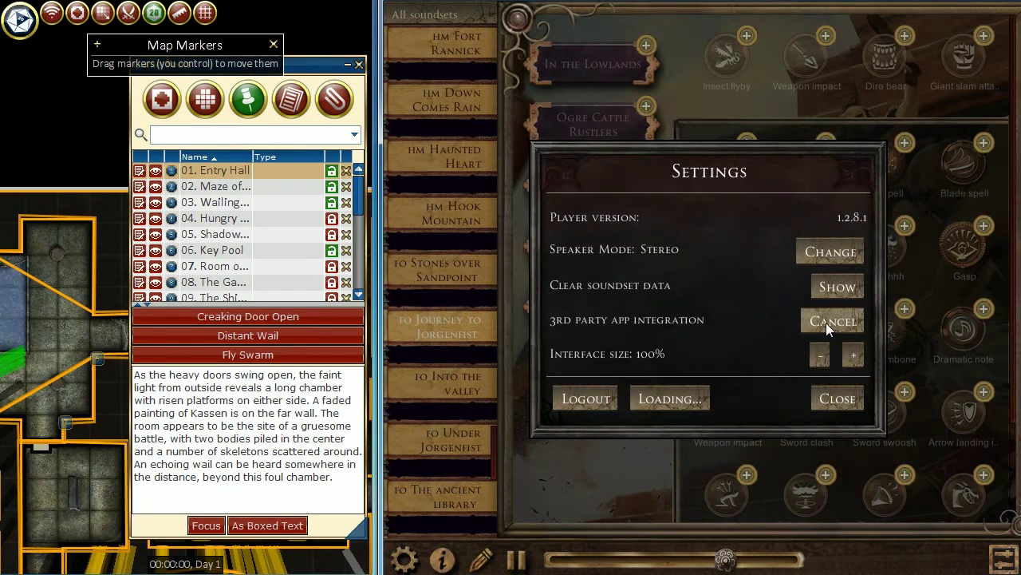
{"action": "left_click", "coordinate": [837, 399]}
{"action": "left_click", "coordinate": [404, 558]}
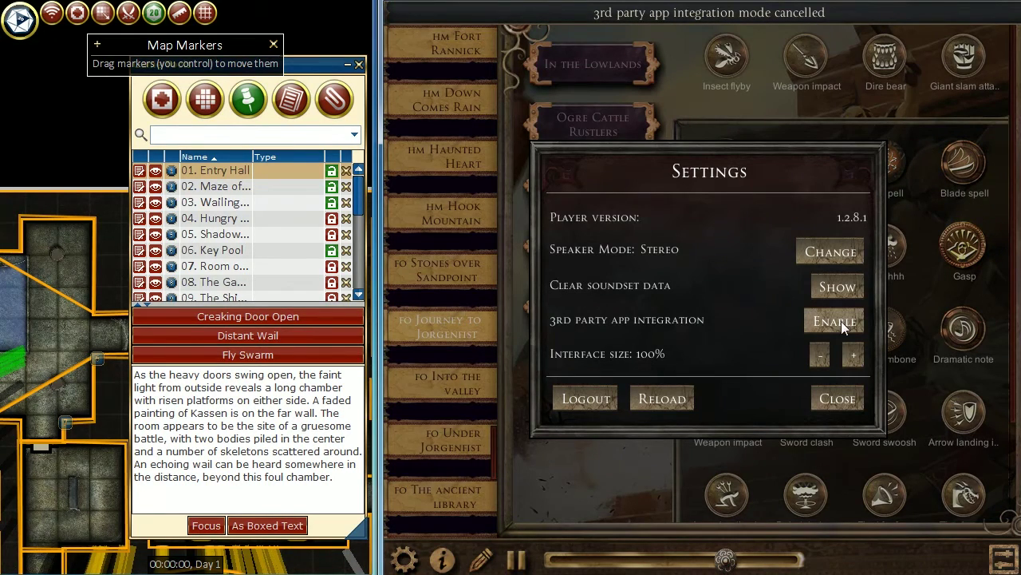
{"action": "left_click", "coordinate": [836, 321]}
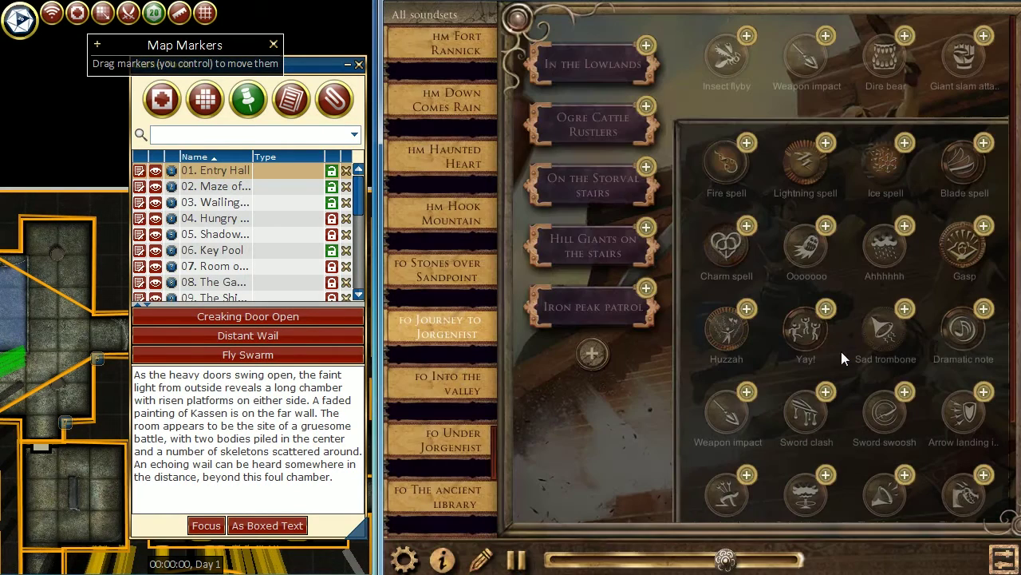
{"action": "left_click", "coordinate": [843, 351]}
Step: Copy the Charm spell sound's link and add a new entry named "Charm spell" to the game tools' link list
{"action": "left_click", "coordinate": [748, 226]}
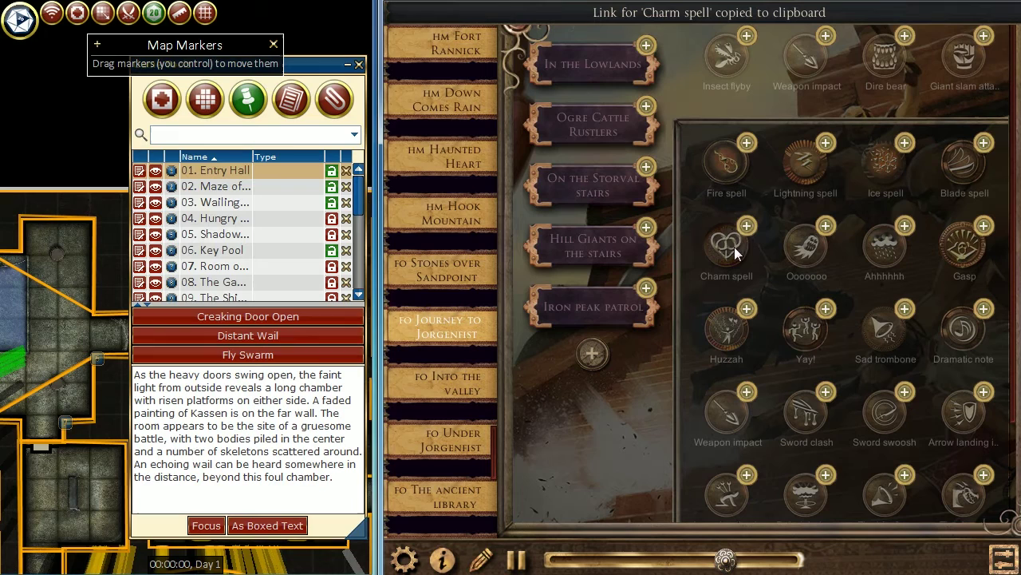
{"action": "left_click", "coordinate": [335, 99]}
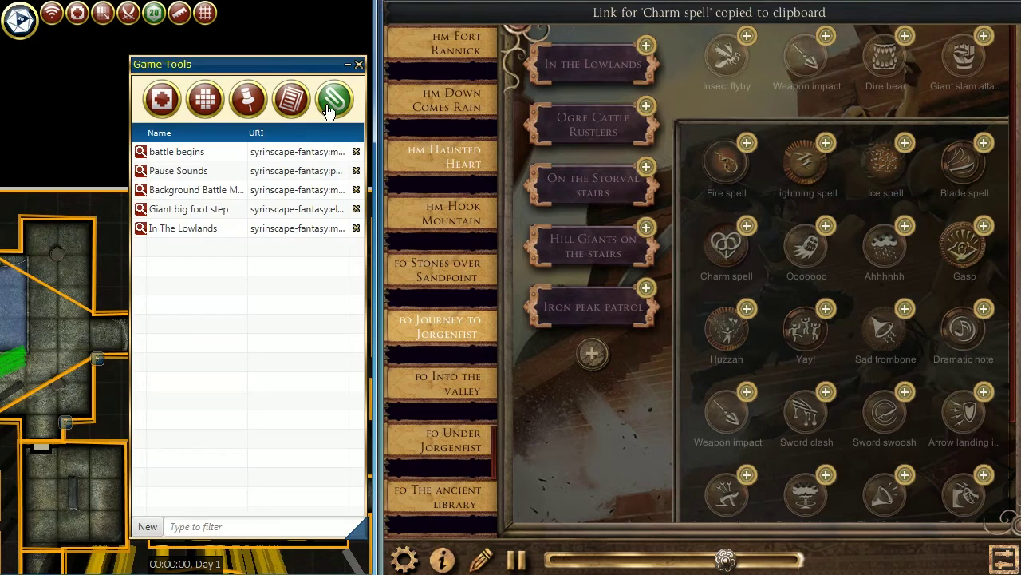
{"action": "left_click", "coordinate": [147, 526]}
{"action": "left_click", "coordinate": [196, 249]}
{"action": "left_click", "coordinate": [196, 251]}
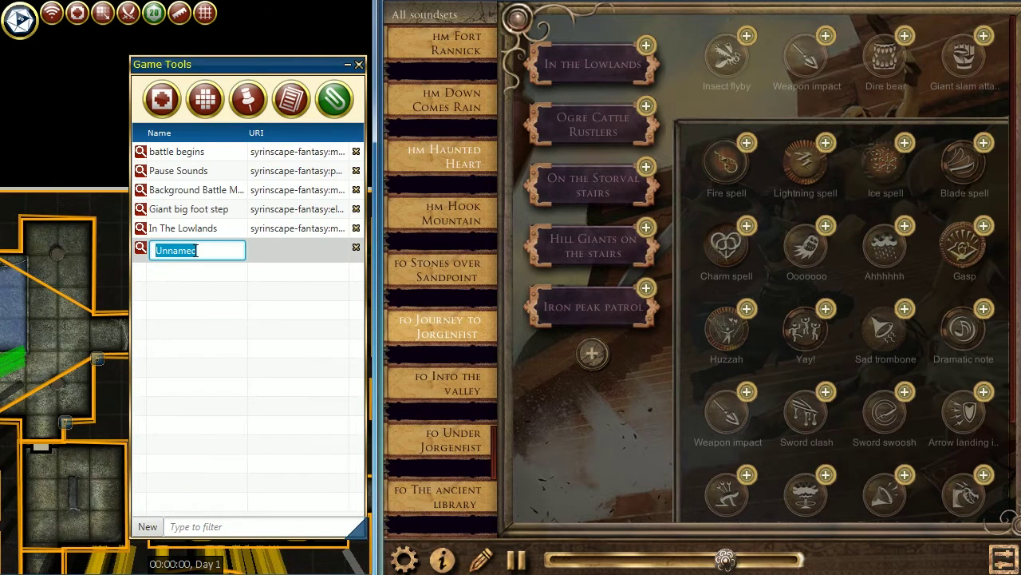
{"action": "type", "text": "Charm spell"}
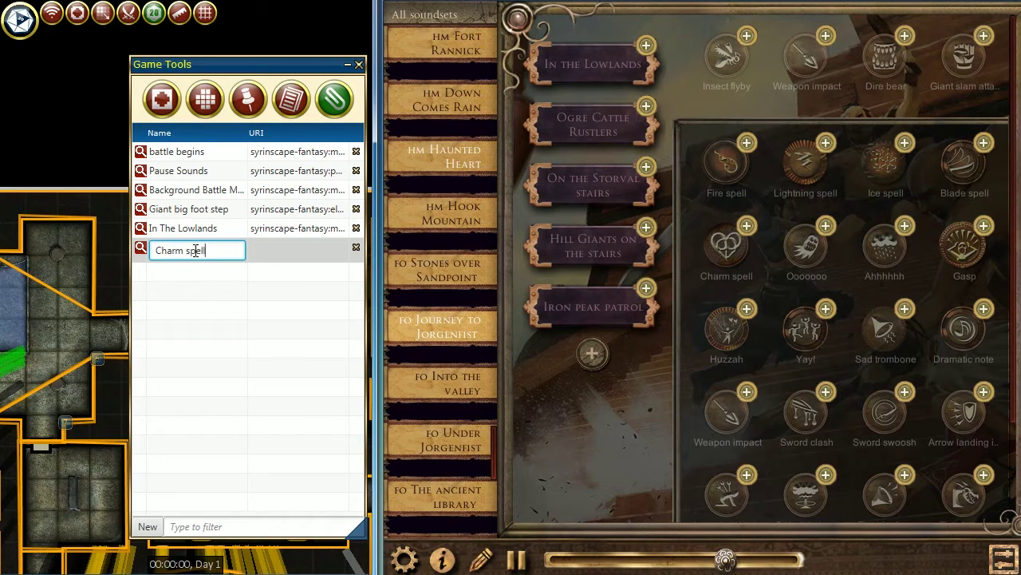
{"action": "key", "text": "Return"}
Step: Paste the copied sound link as the URI of the Charm spell entry
{"action": "left_click", "coordinate": [254, 250]}
{"action": "right_click", "coordinate": [255, 250]}
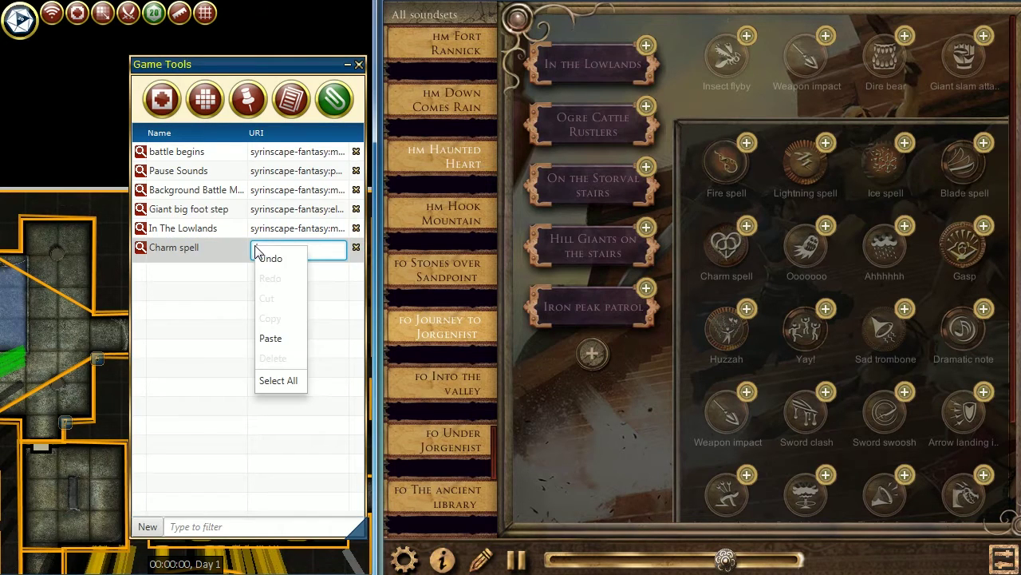
{"action": "left_click", "coordinate": [270, 337]}
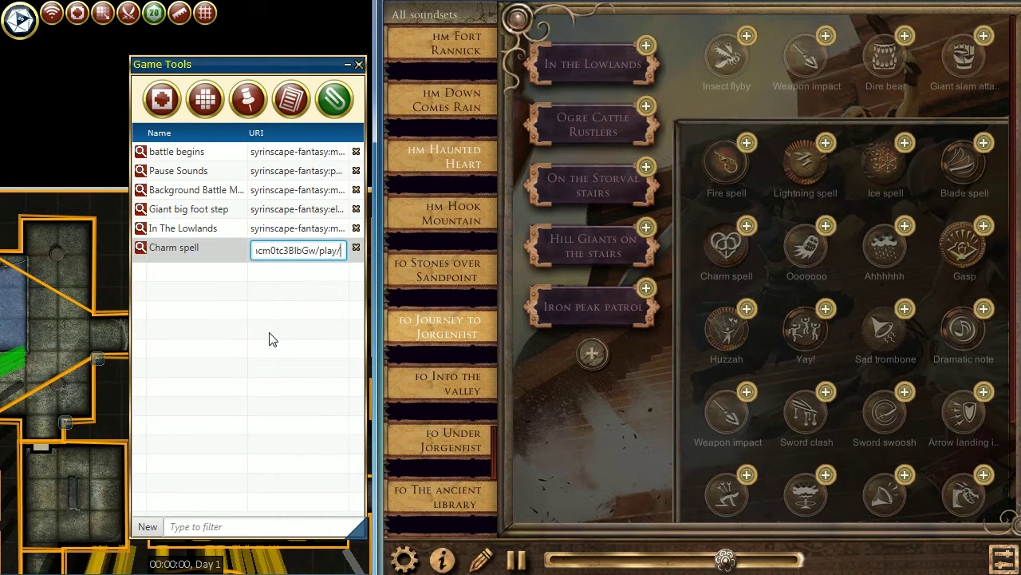
{"action": "key", "text": "Return"}
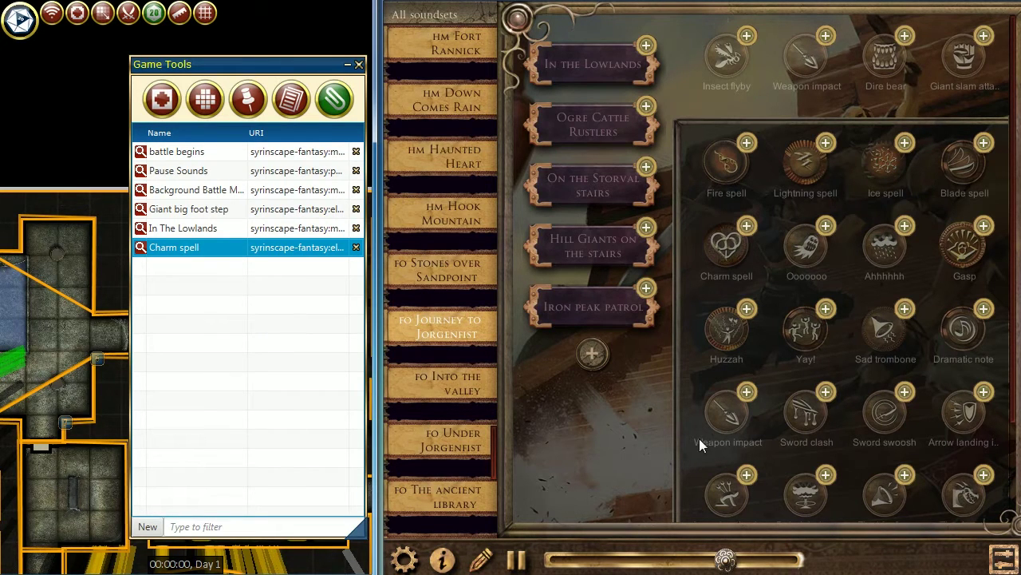
Step: Browse the linkable sounds of the FO Stones over Sandpoint, HM Hook Mountain and HM Haunted Heart soundsets
{"action": "left_click", "coordinate": [452, 274]}
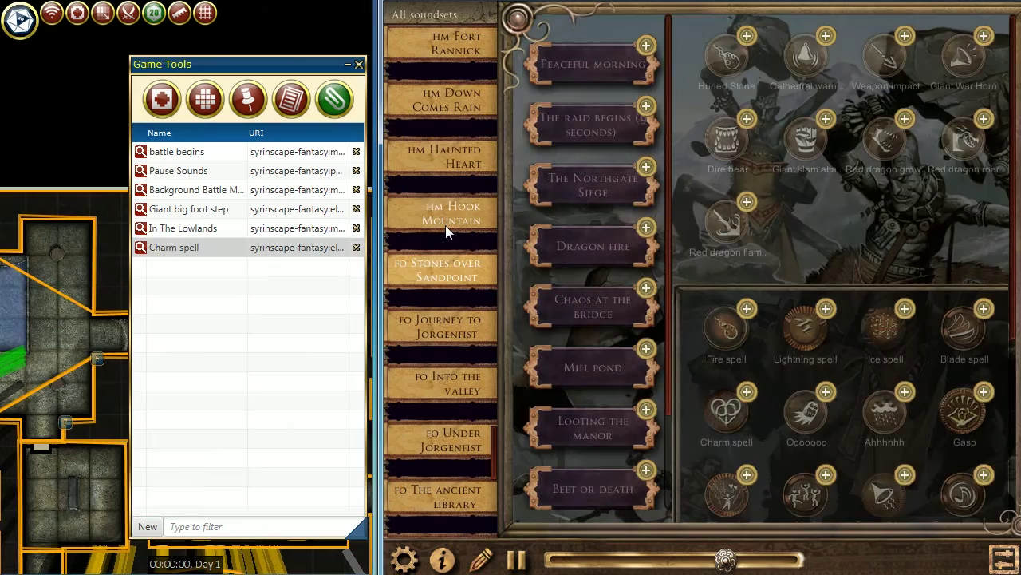
{"action": "left_click", "coordinate": [446, 225]}
{"action": "left_click", "coordinate": [431, 151]}
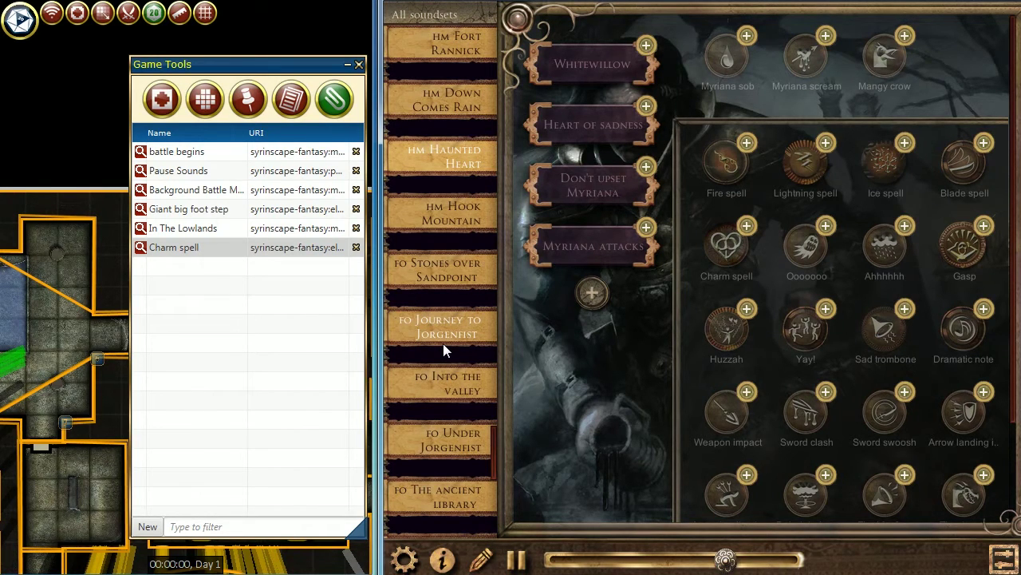
{"action": "left_click_drag", "start_coordinate": [491, 442], "coordinate": [493, 462]}
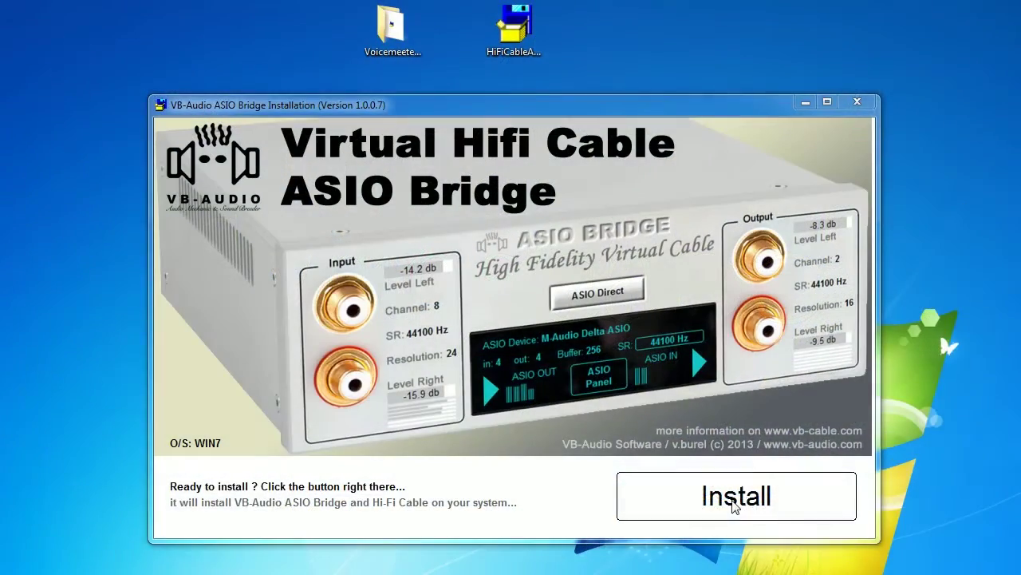
Step: Install the VB-Audio ASIO Bridge and Hi-Fi Cable audio driver
{"action": "left_click", "coordinate": [735, 503]}
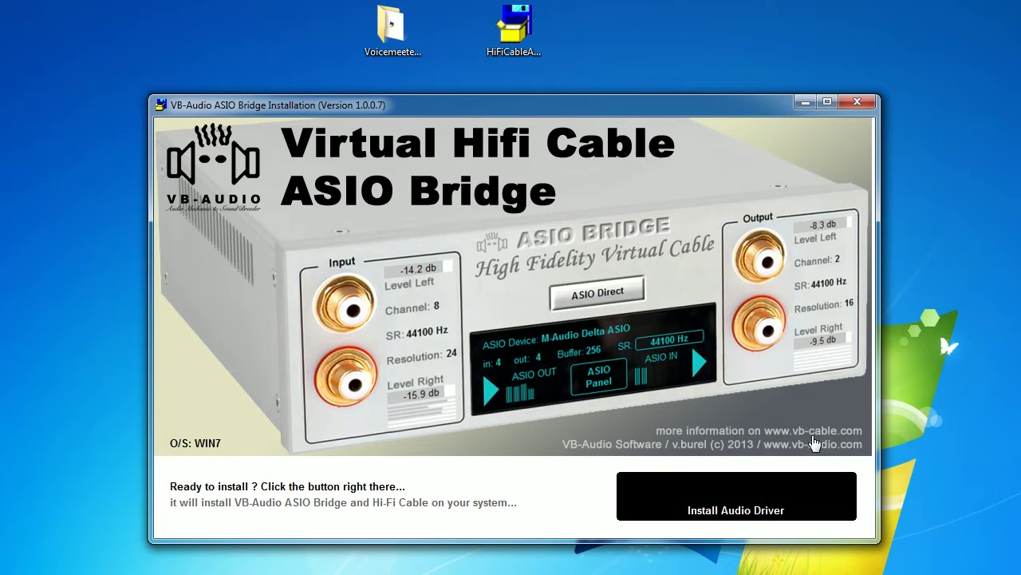
{"action": "left_click", "coordinate": [884, 498]}
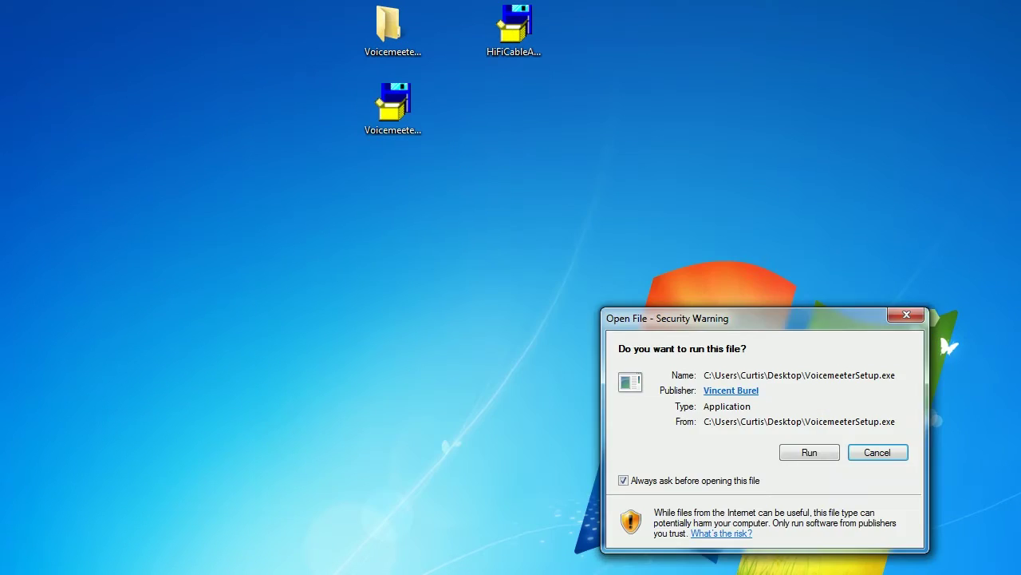
Step: Allow VoicemeeterSetup.exe to run and install VB-Audio Voicemeeter
{"action": "left_click_drag", "start_coordinate": [791, 327], "coordinate": [564, 208]}
{"action": "left_click", "coordinate": [579, 327]}
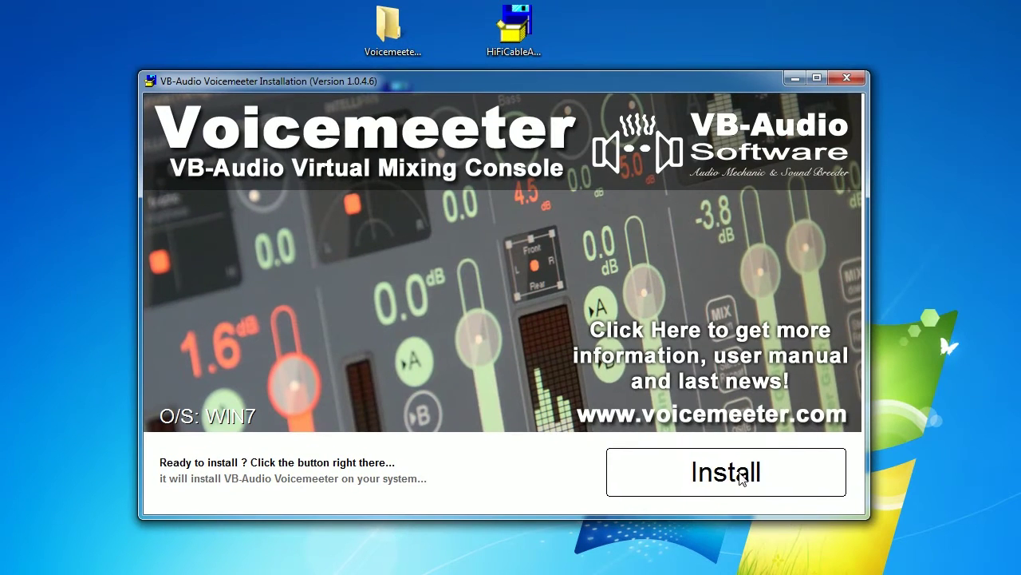
{"action": "left_click", "coordinate": [746, 477]}
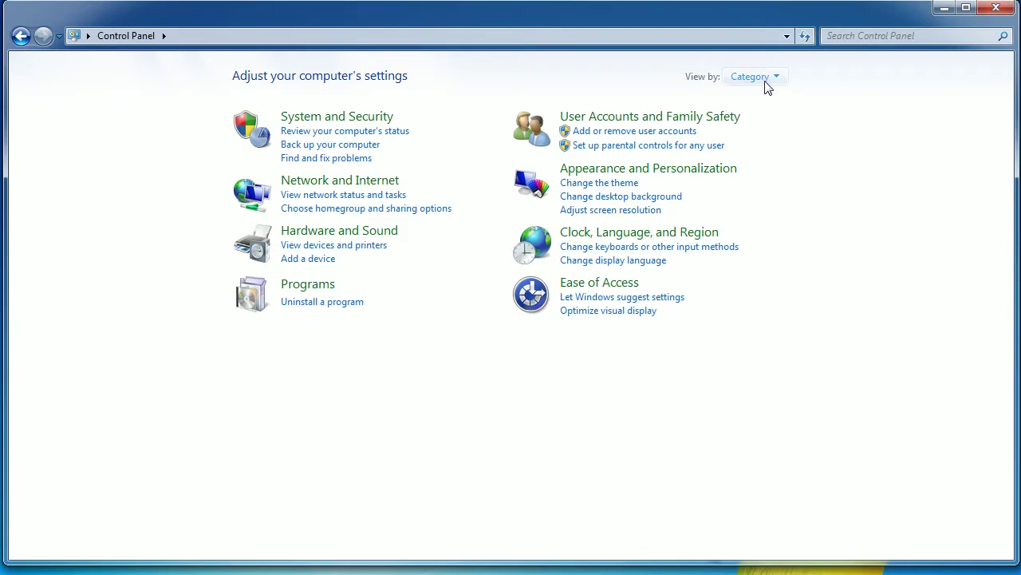
Step: Show the Windows Control Panel as large icons, open the Sound settings and make VoiceMeeter Input the default playback device
{"action": "left_click", "coordinate": [769, 85]}
{"action": "left_click", "coordinate": [777, 120]}
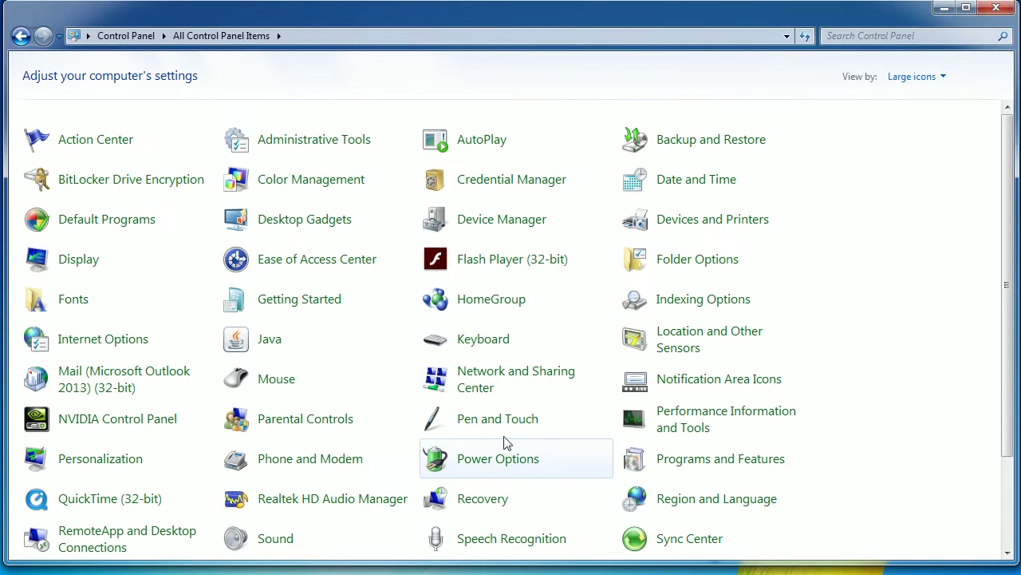
{"action": "left_click", "coordinate": [268, 542]}
{"action": "scroll", "coordinate": [293, 397], "scroll_direction": "down", "scroll_amount": 5}
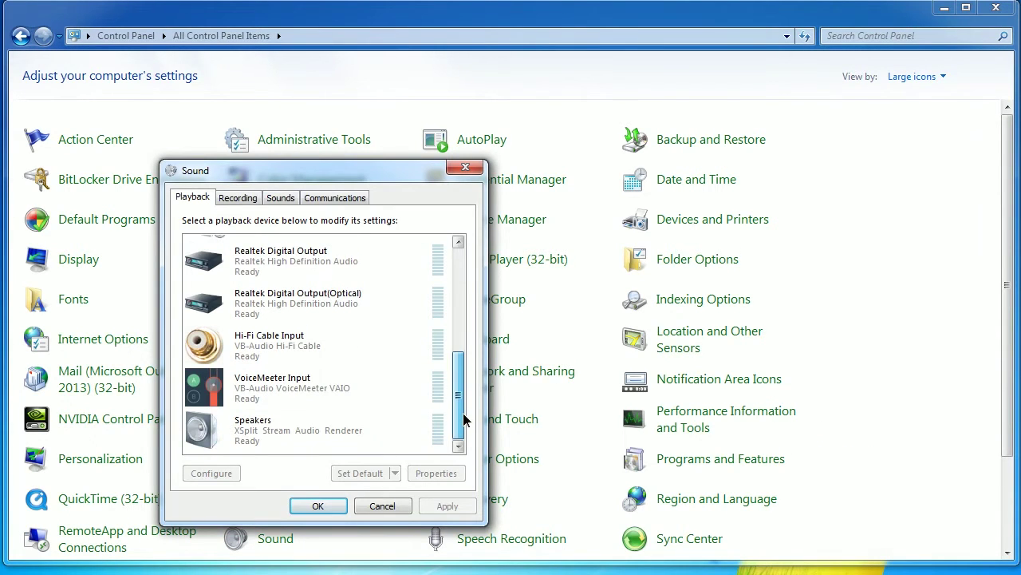
{"action": "left_click", "coordinate": [290, 398]}
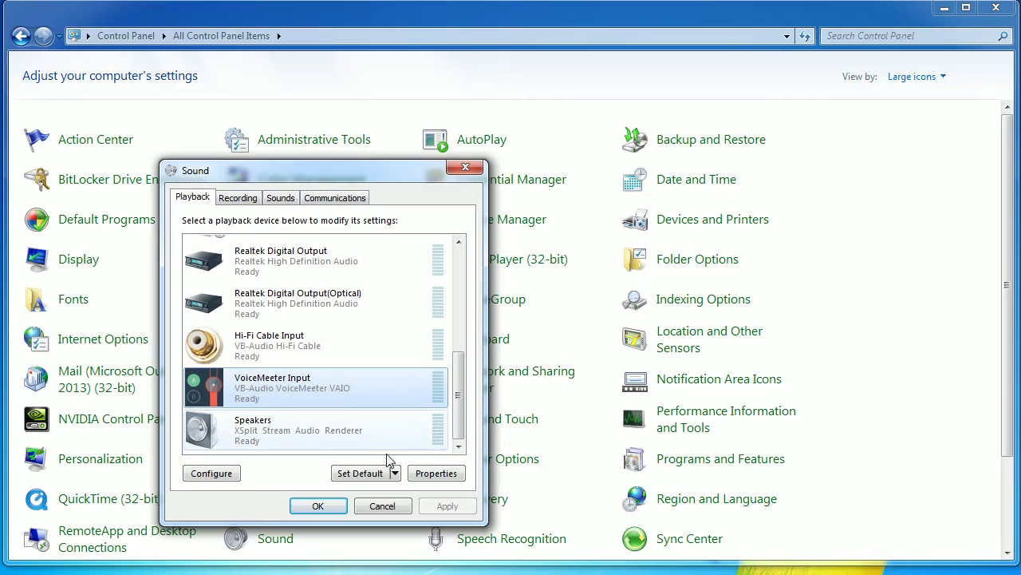
{"action": "left_click", "coordinate": [365, 474]}
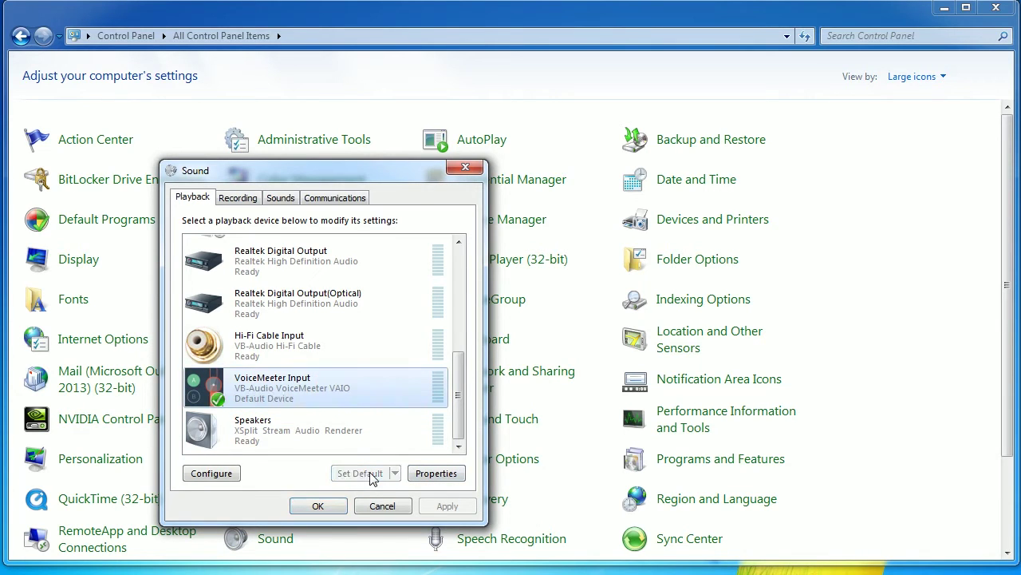
Step: Make VoiceMeeter Output the default recording device
{"action": "left_click", "coordinate": [238, 197]}
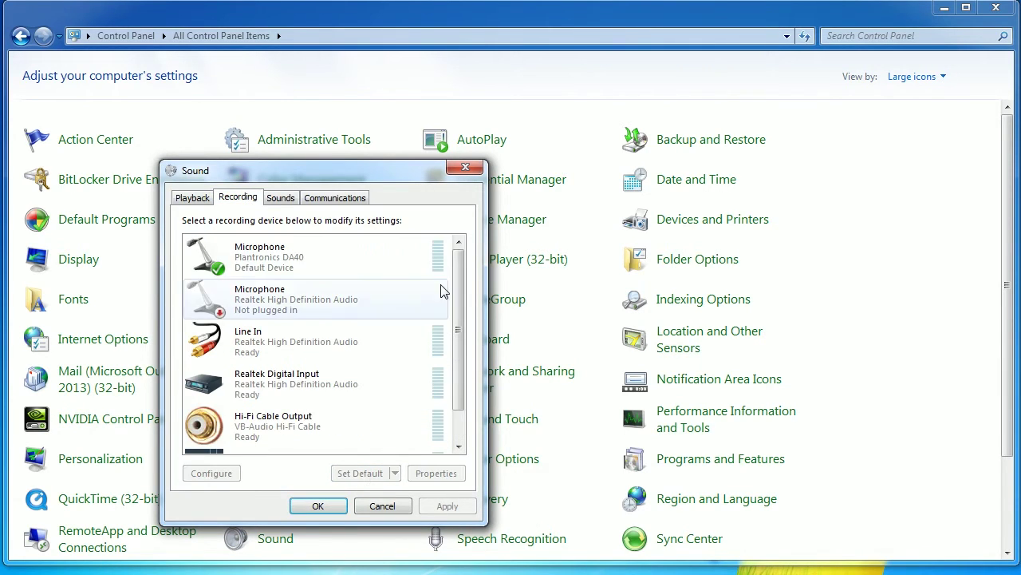
{"action": "left_click_drag", "start_coordinate": [459, 295], "coordinate": [465, 338]}
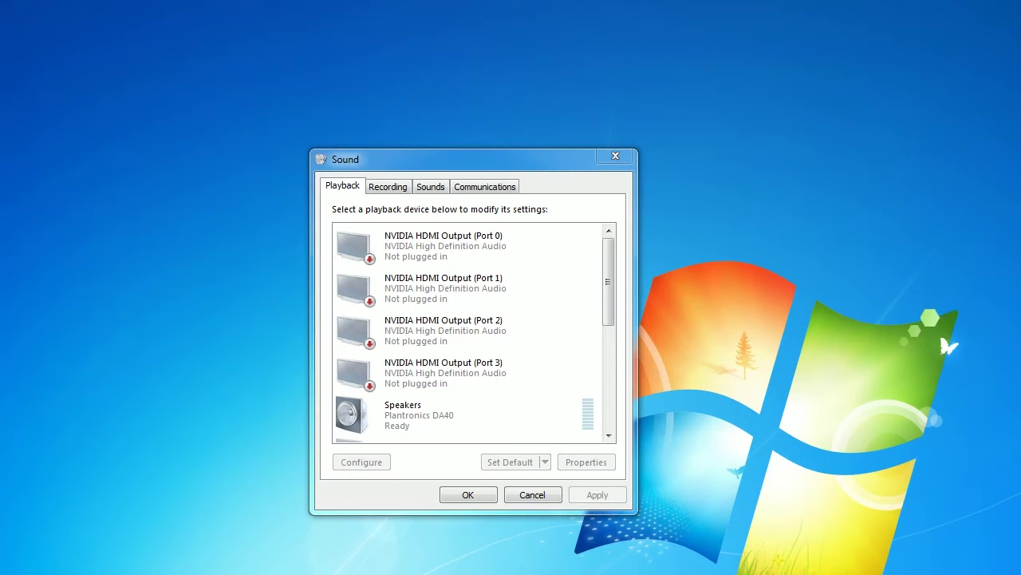
Step: Check the general, level and advanced properties of the VoiceMeeter Input playback device
{"action": "left_click_drag", "start_coordinate": [611, 255], "coordinate": [602, 386]}
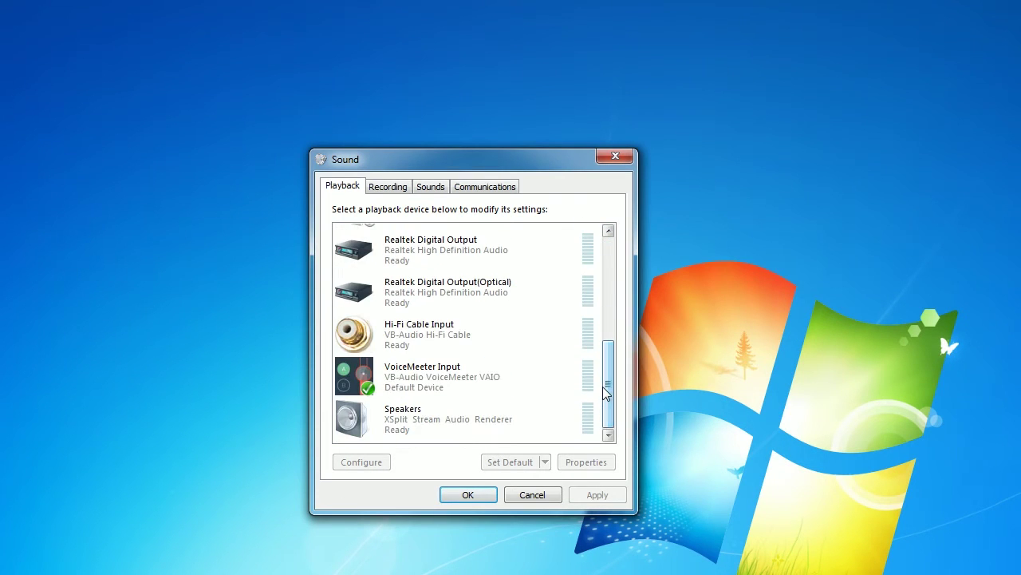
{"action": "left_click", "coordinate": [488, 388]}
{"action": "left_click", "coordinate": [587, 462]}
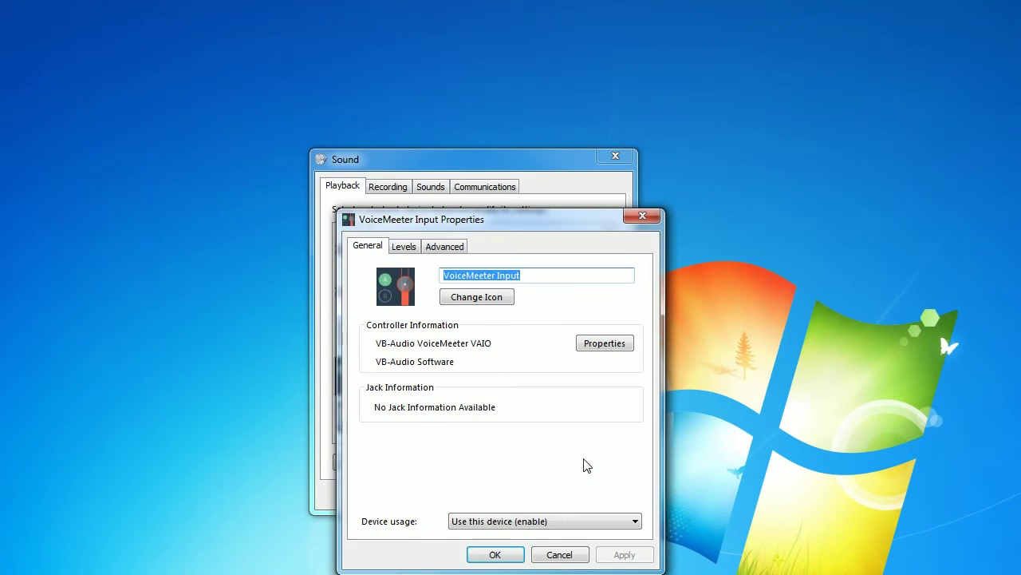
{"action": "left_click", "coordinate": [408, 251]}
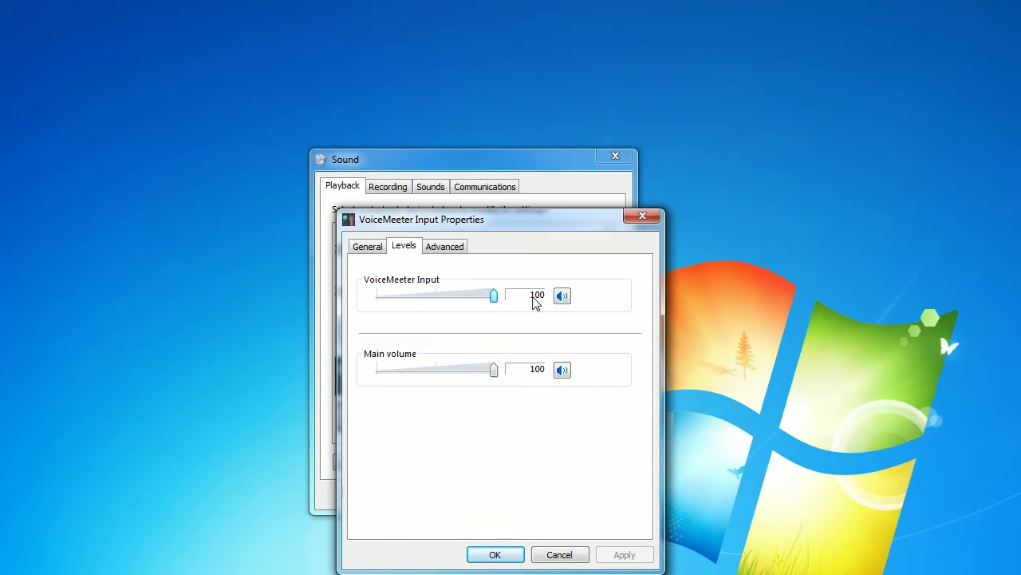
{"action": "left_click", "coordinate": [458, 249]}
{"action": "left_click", "coordinate": [504, 554]}
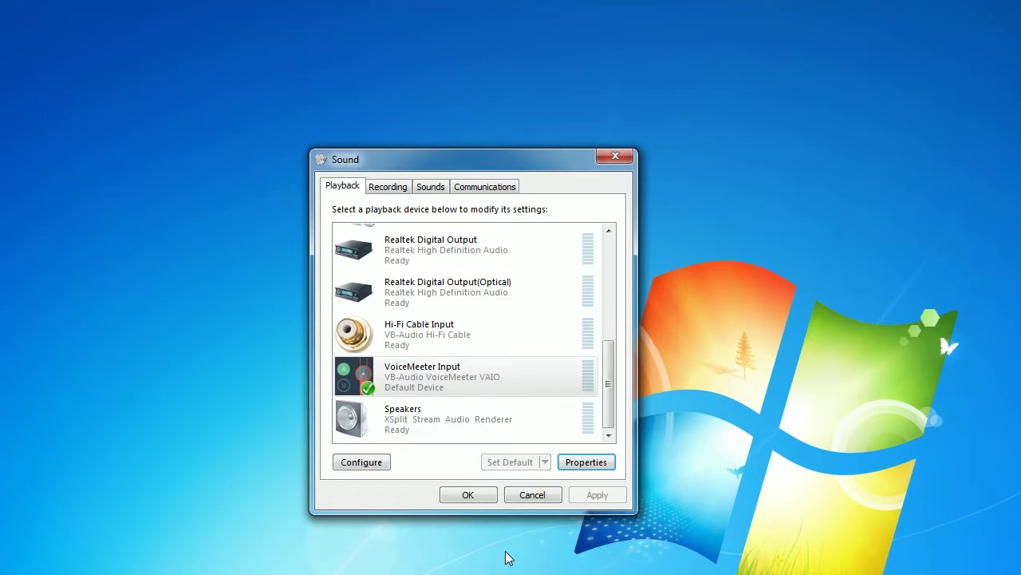
Step: Set the recording level of the VoiceMeeter Output device to 100 and accept the sound settings
{"action": "left_click", "coordinate": [386, 190]}
{"action": "scroll", "coordinate": [606, 281], "scroll_direction": "down", "scroll_amount": 2}
{"action": "double_click", "coordinate": [376, 422]}
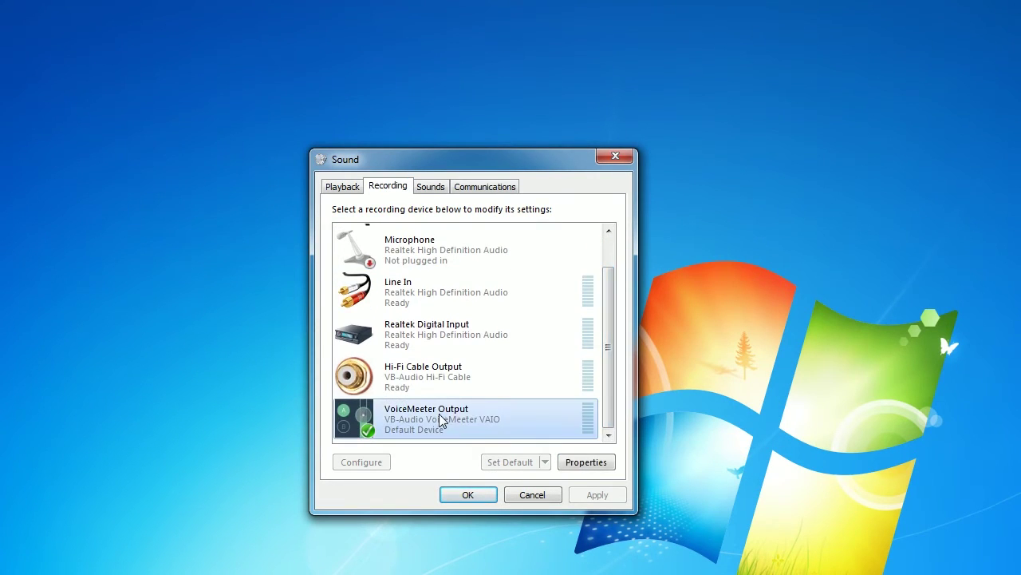
{"action": "left_click", "coordinate": [403, 248]}
{"action": "left_click", "coordinate": [436, 248]}
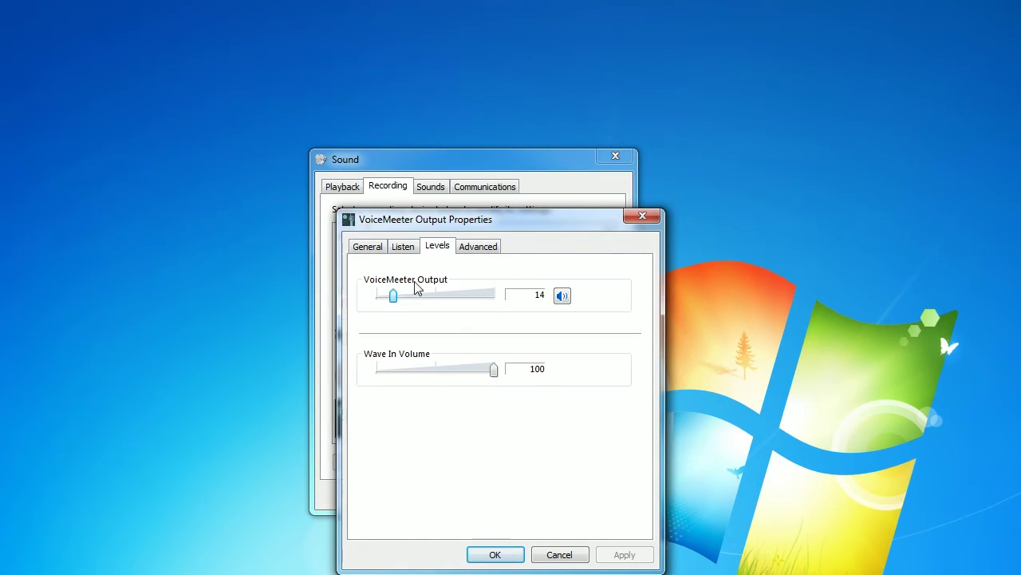
{"action": "left_click_drag", "start_coordinate": [394, 303], "coordinate": [497, 307]}
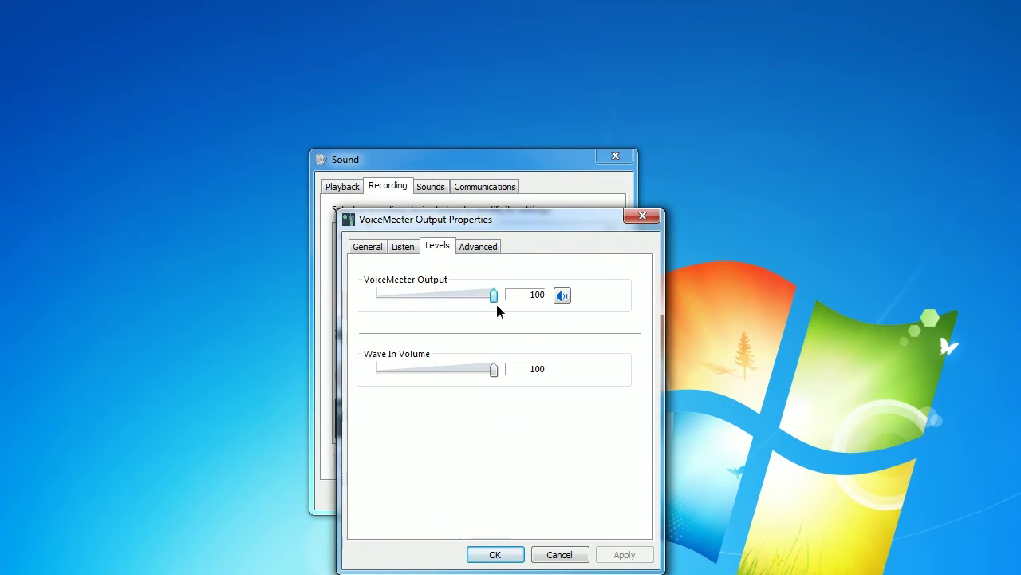
{"action": "left_click", "coordinate": [488, 250]}
{"action": "left_click", "coordinate": [497, 554]}
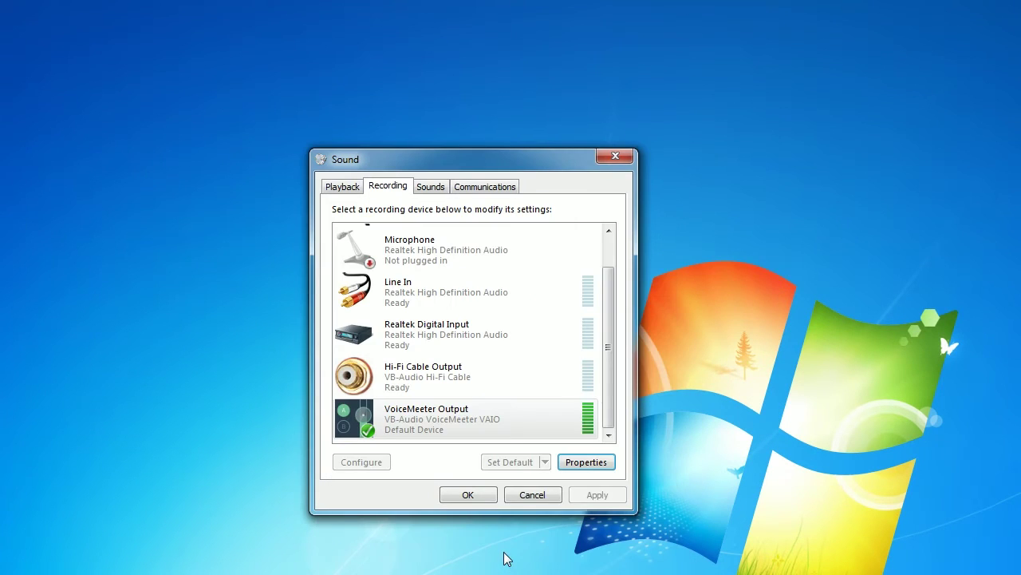
{"action": "left_click", "coordinate": [469, 494]}
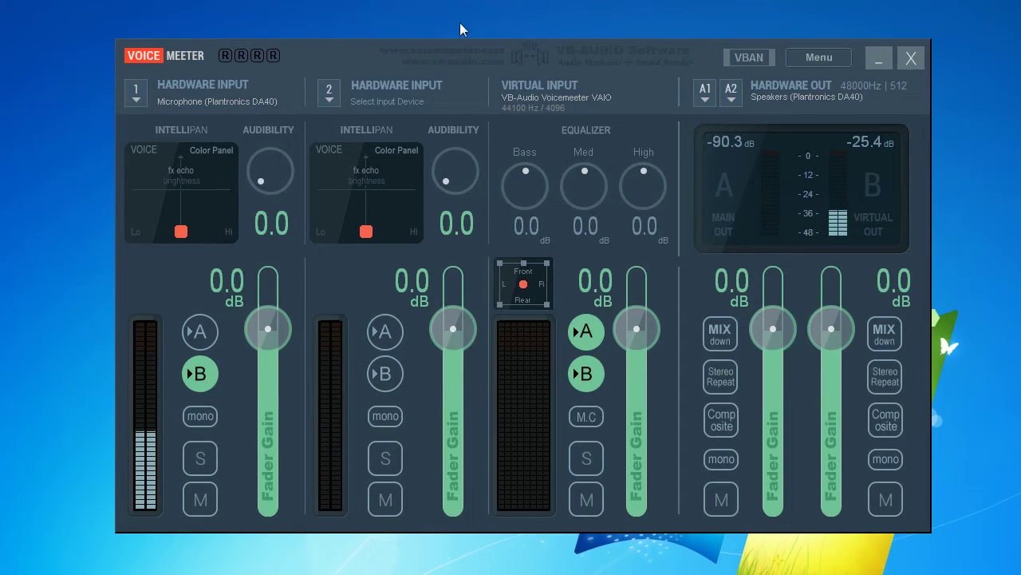
Step: In Voicemeeter, examine the device choices for hardware inputs 1 and 2 and hardware outputs A1 and A2
{"action": "left_click", "coordinate": [145, 102]}
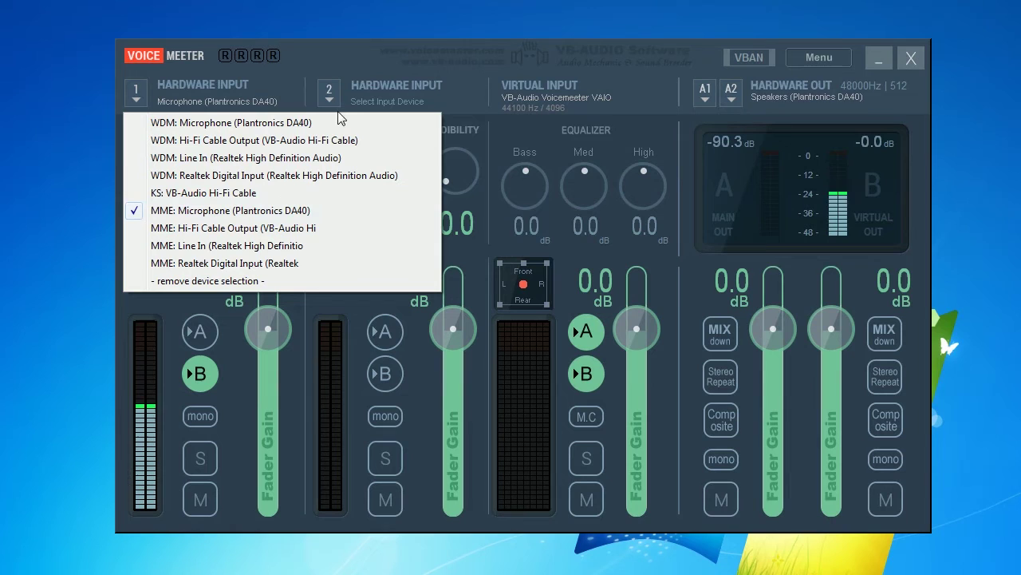
{"action": "left_click", "coordinate": [369, 99]}
{"action": "left_click", "coordinate": [370, 100]}
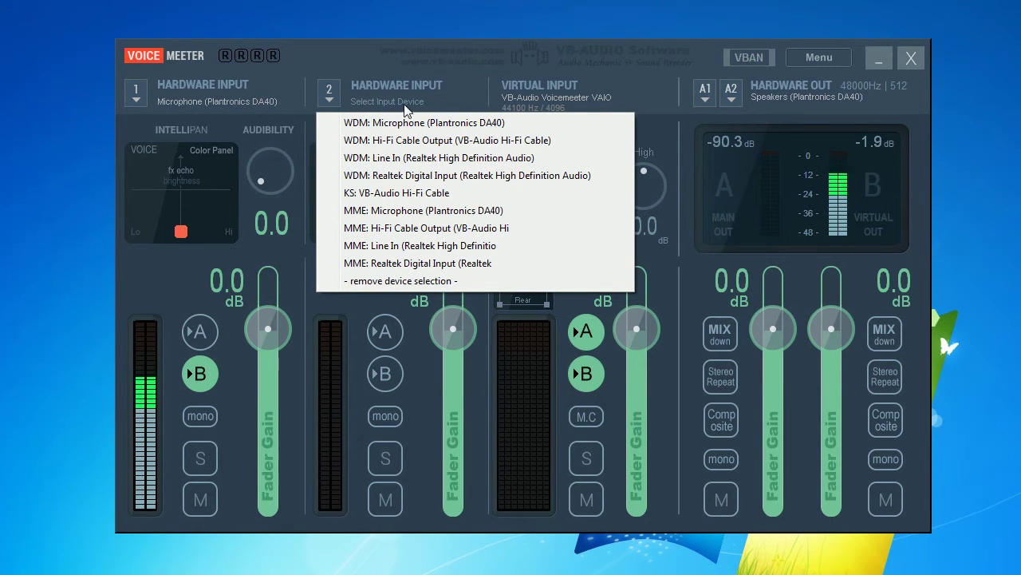
{"action": "left_click", "coordinate": [576, 97]}
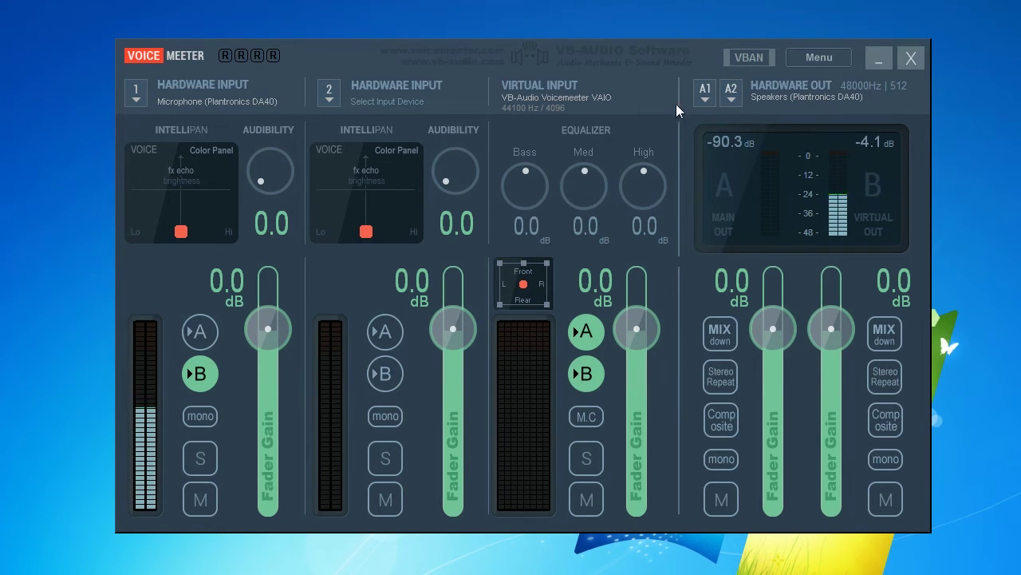
{"action": "left_click", "coordinate": [710, 97]}
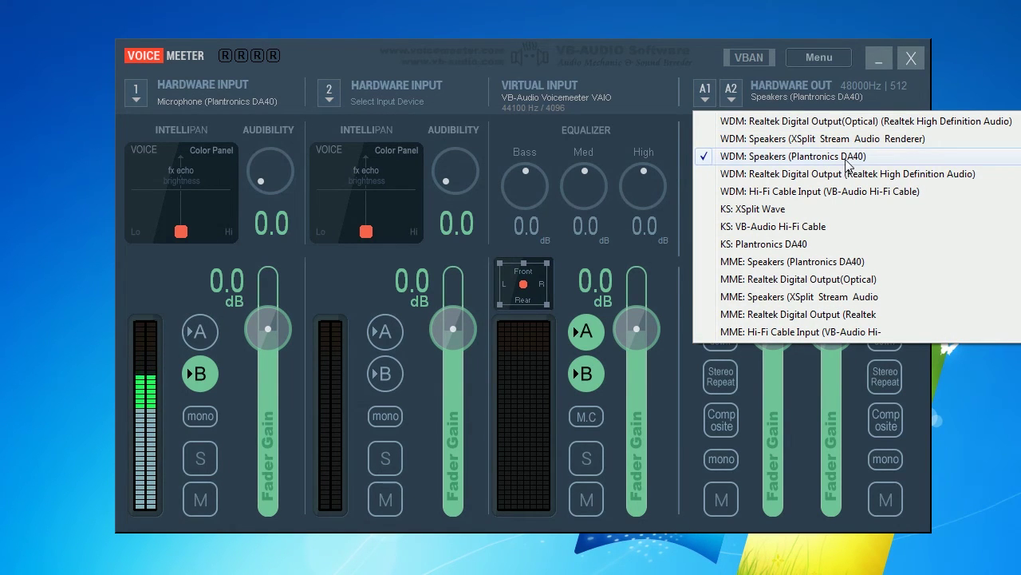
{"action": "left_click", "coordinate": [732, 94]}
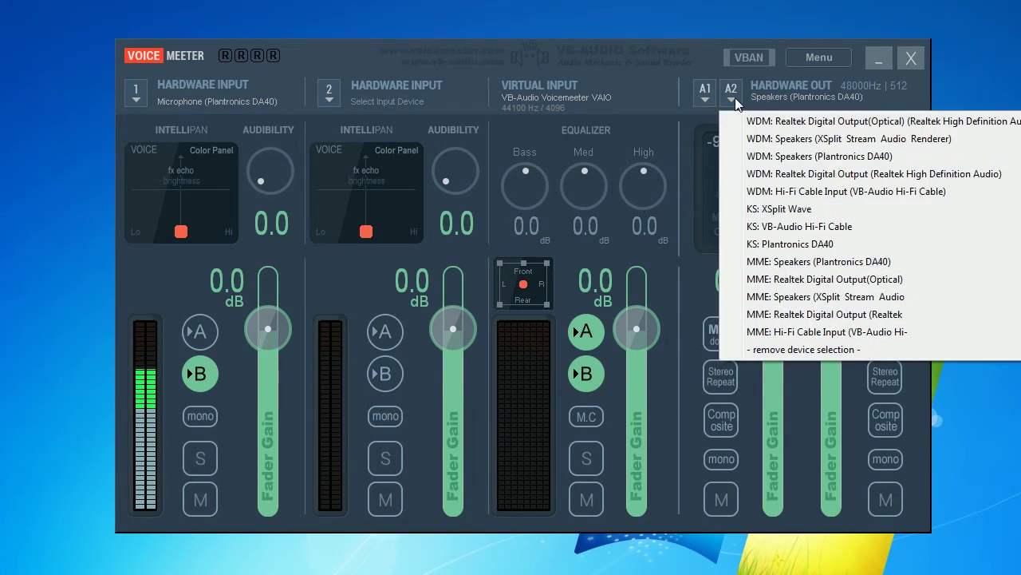